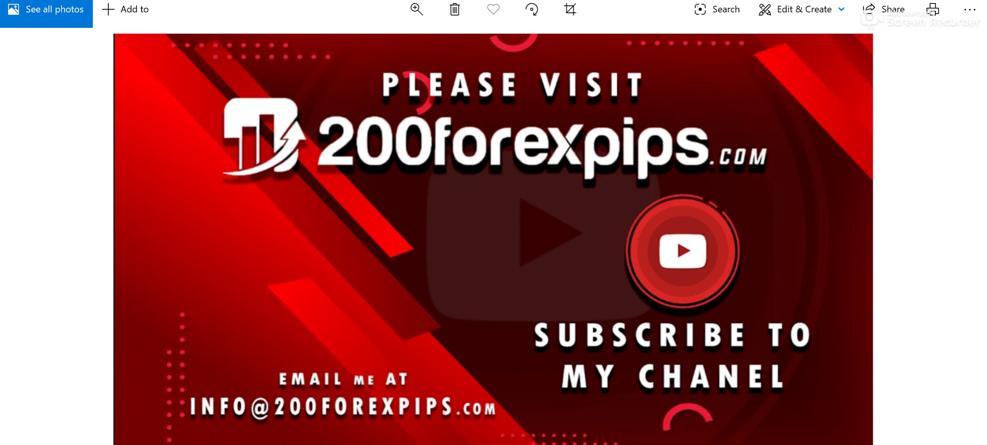
- Leave the Photos promo image to reach the MetaTrader 4 AUDJPY hourly chart
key("alt+F4")
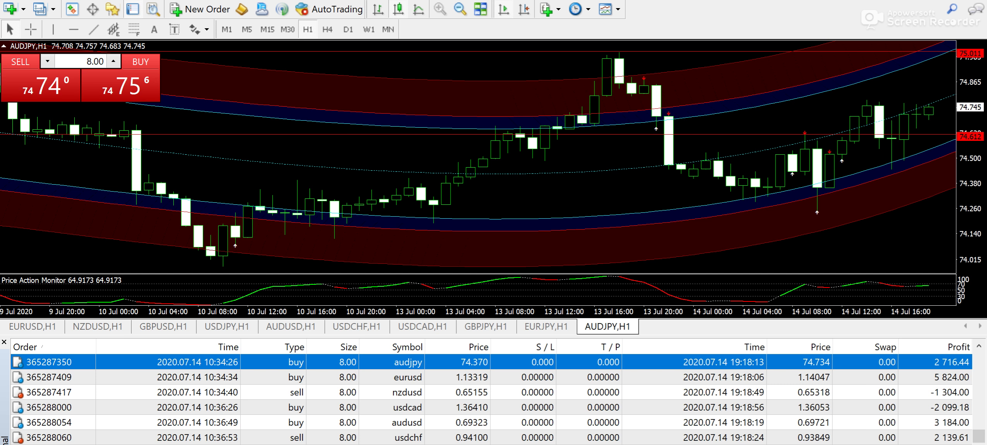
key("alt+Tab")
scroll(679, 277, "up", 2)
triple_click(238, 217)
left_click(275, 211)
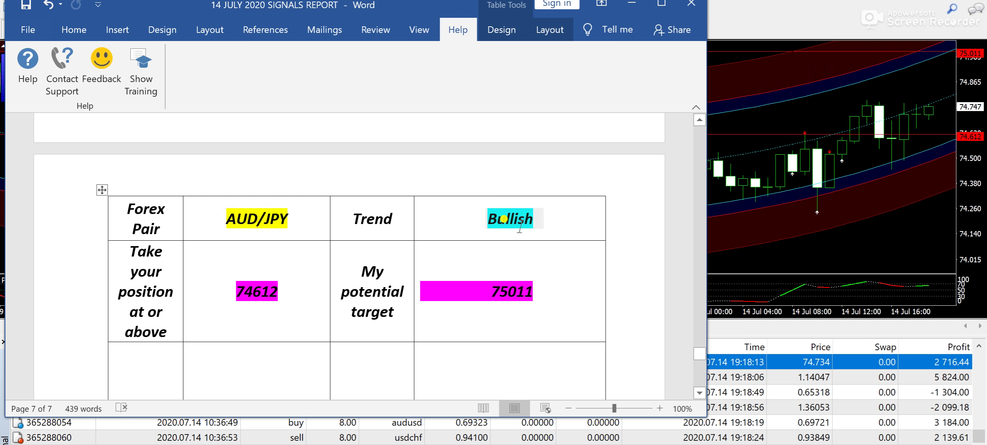
left_click_drag(219, 287, 293, 294)
left_click_drag(546, 289, 500, 287)
left_click(979, 209)
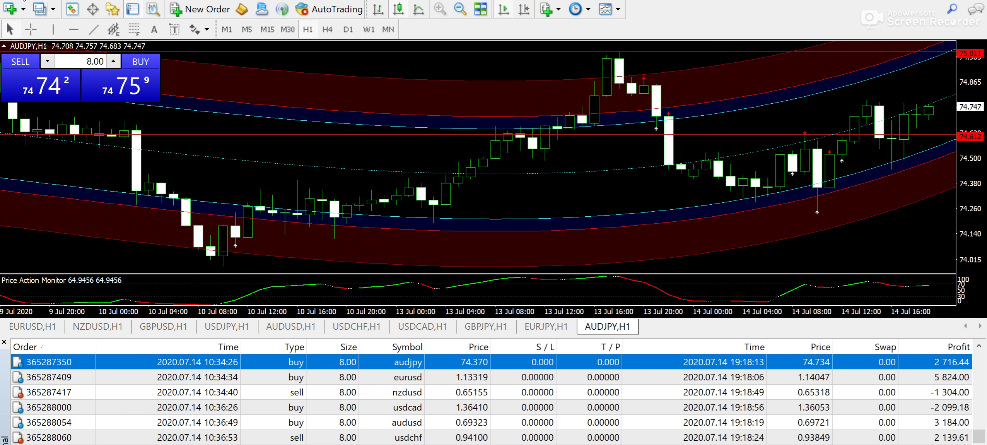
left_click(92, 29)
left_click_drag(855, 133, 915, 73)
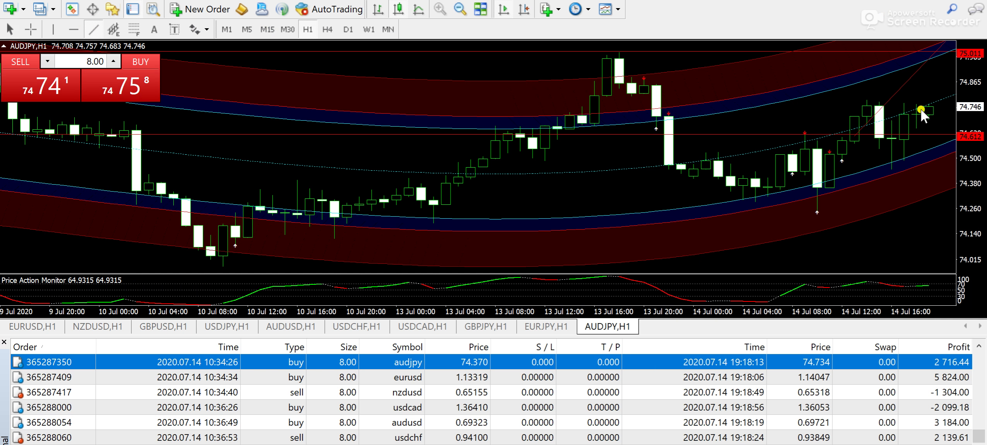
right_click(918, 70)
left_click(898, 116)
mouse_move(838, 159)
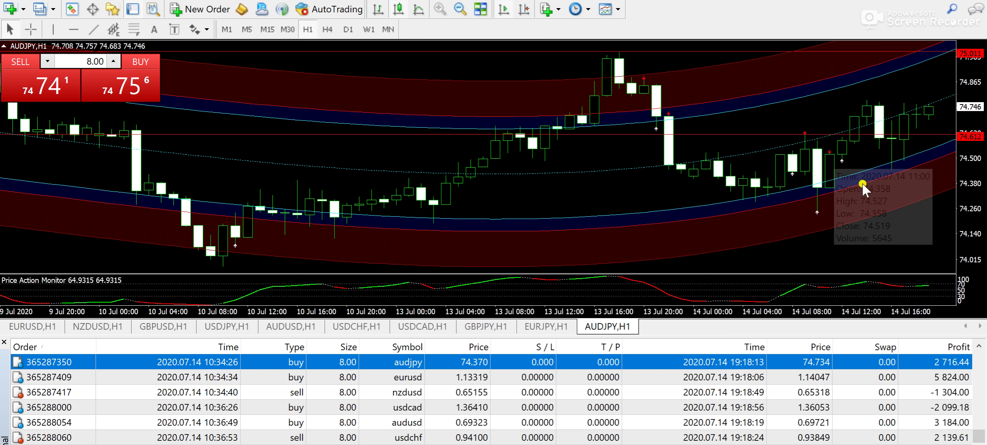
left_click(480, 377)
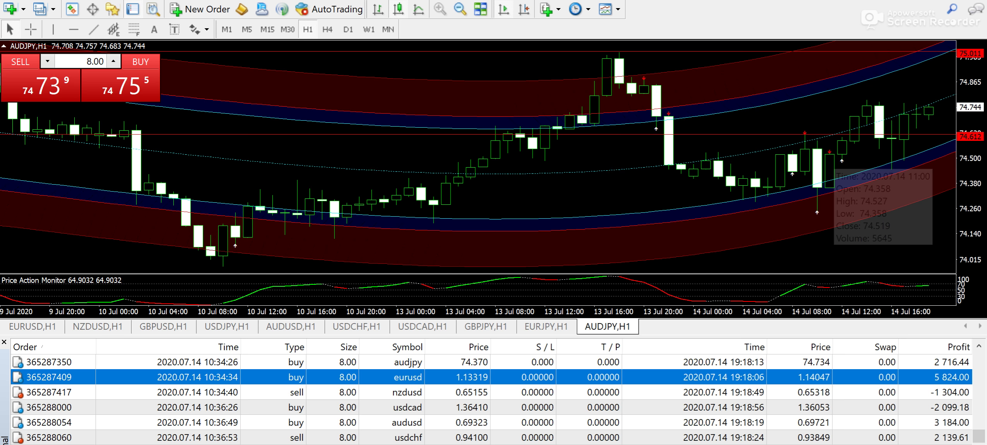
- Read the EUR/USD signal in the Word report, then switch MT4 to the EURUSD hourly chart
key("alt+Tab")
left_click_drag(700, 354, 699, 132)
scroll(508, 215, "down", 10)
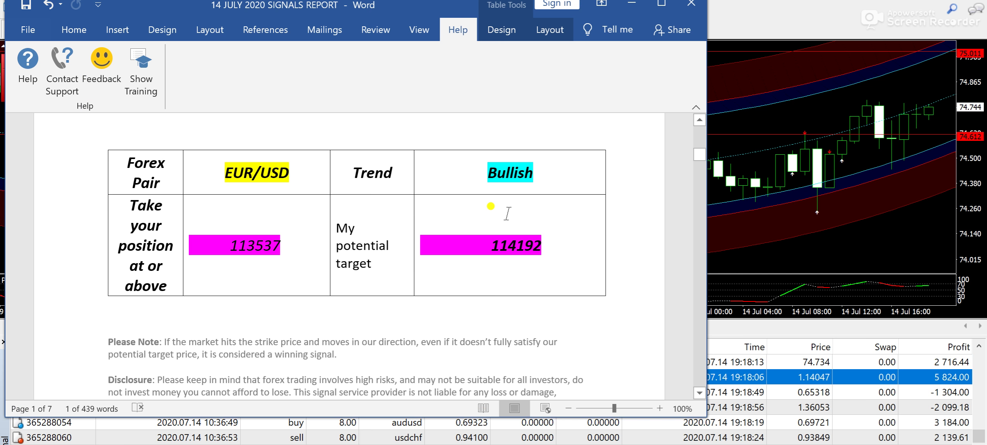
left_click(951, 258)
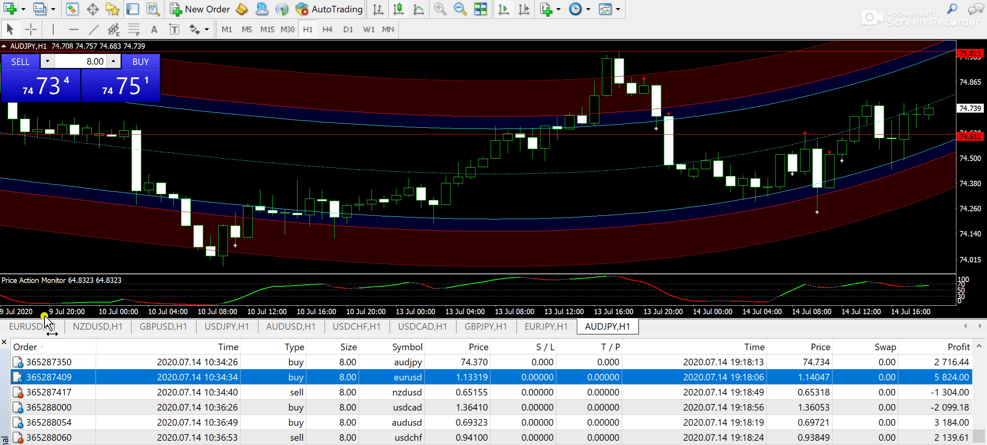
left_click(46, 325)
left_click(675, 298)
- Highlight the EUR/USD 113537 entry and 114192 target prices in the report
left_click(533, 414)
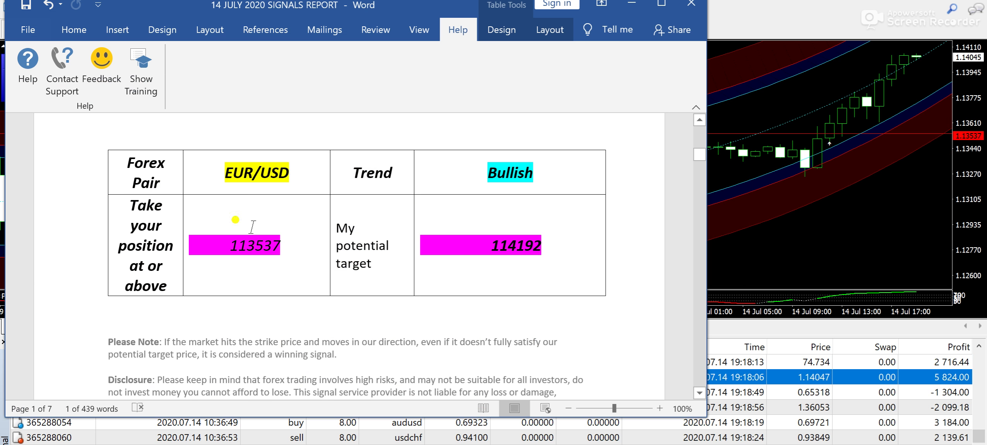
left_click_drag(228, 240, 285, 246)
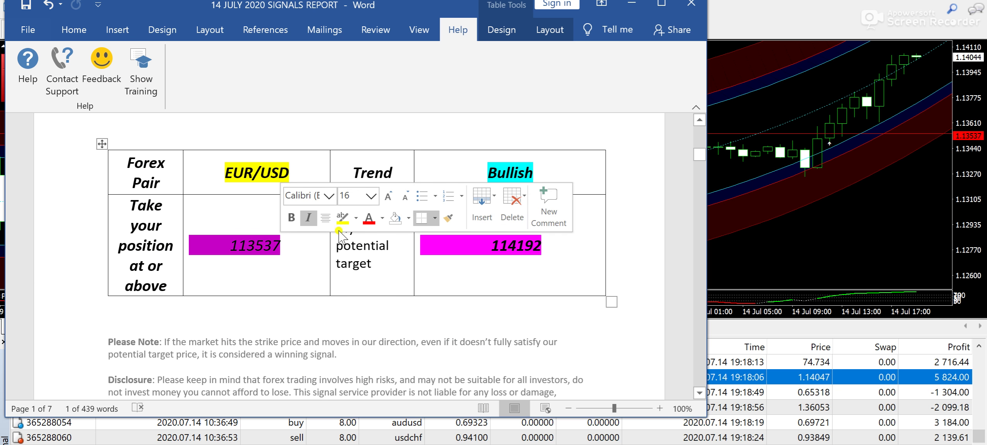
left_click_drag(468, 242, 551, 246)
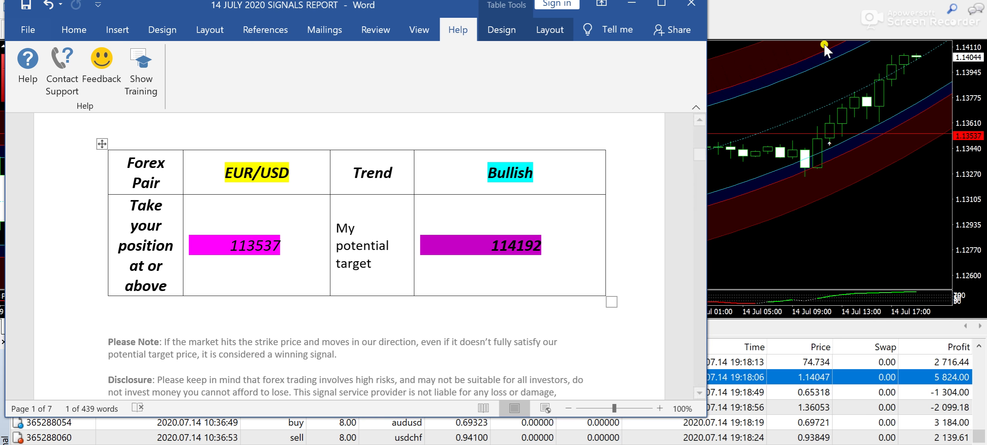
- Draw a trend line along the EURUSD rally up to the latest candles
left_click(789, 73)
left_click(93, 30)
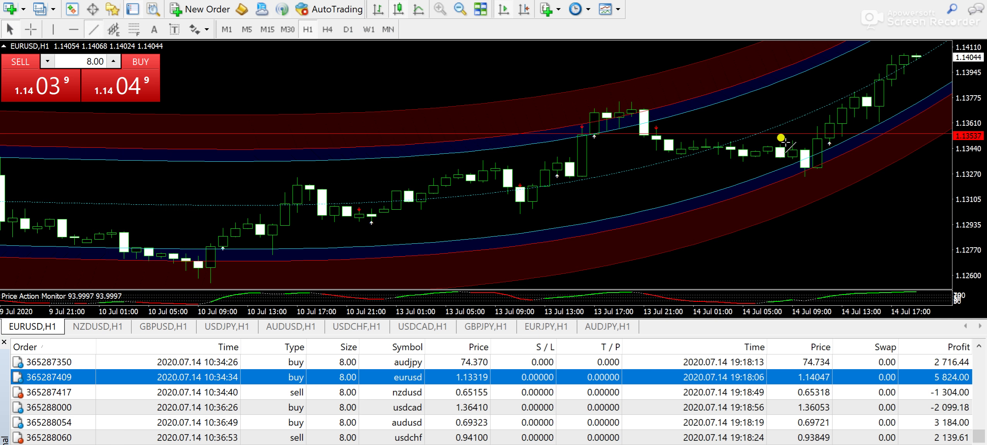
left_click_drag(804, 136, 909, 58)
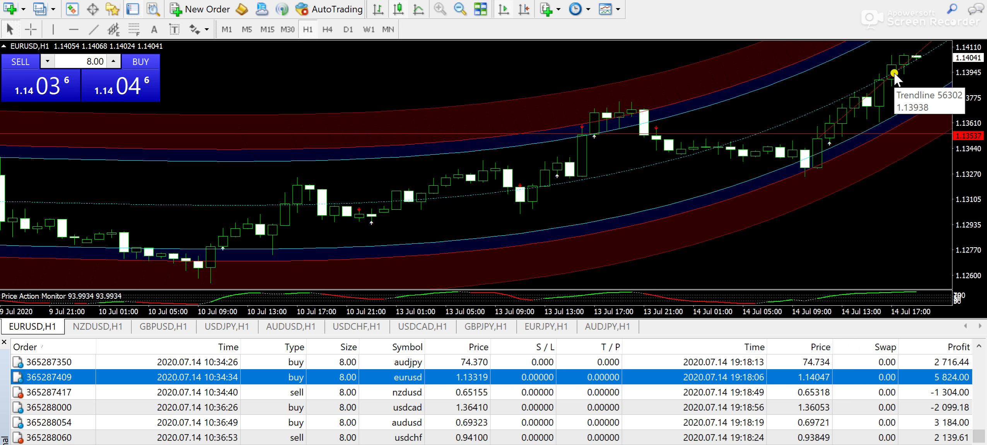
- Delete the EURUSD trend line, select the audusd closed trade, and show the AUDUSD hourly chart
right_click(894, 73)
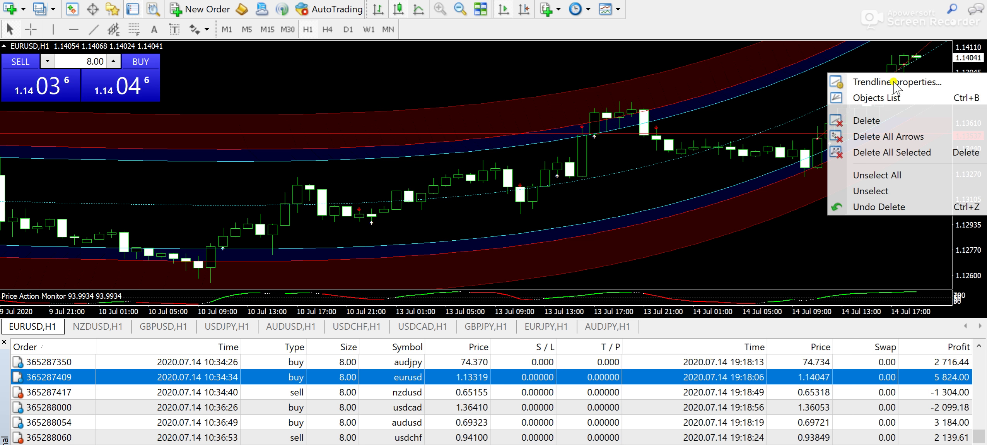
left_click(878, 121)
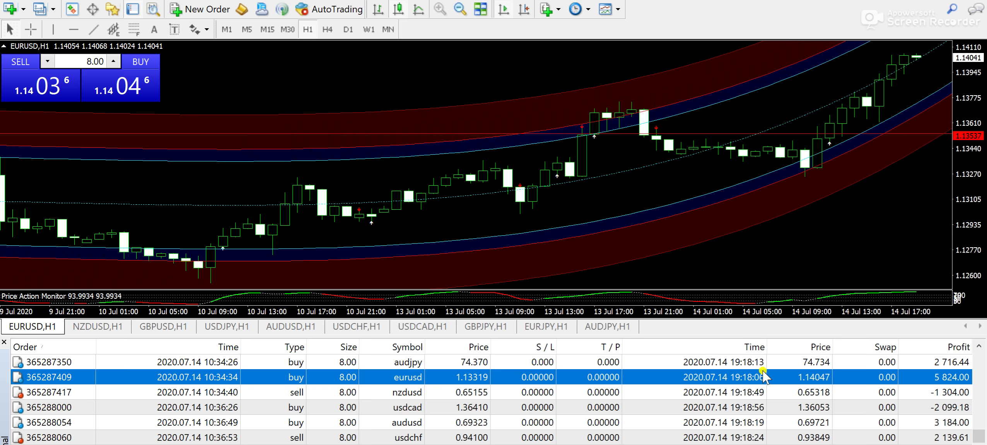
left_click(732, 392)
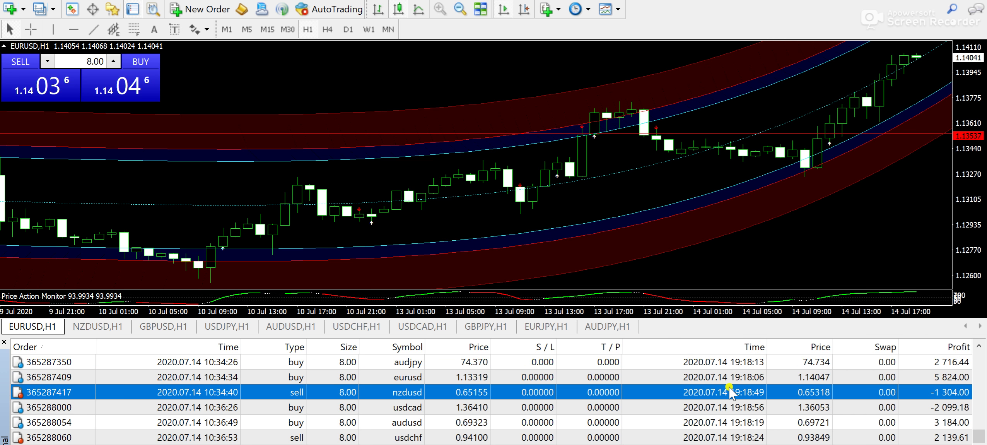
left_click(688, 411)
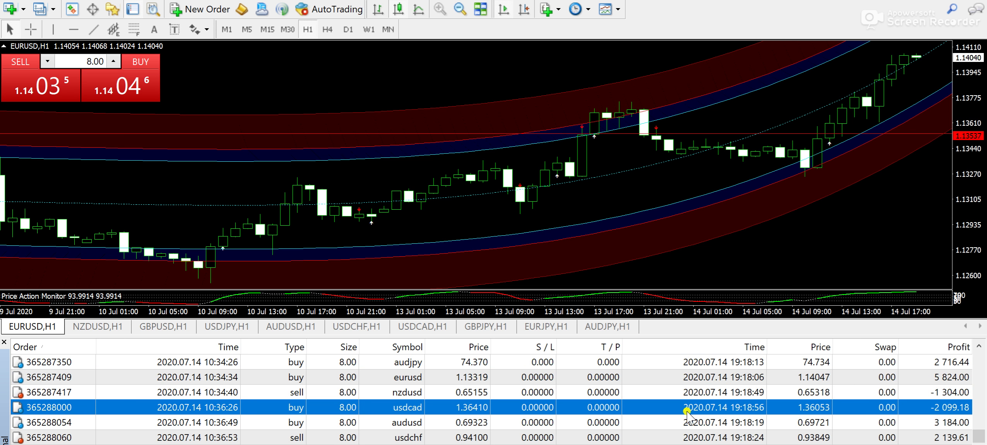
left_click(606, 422)
left_click(289, 327)
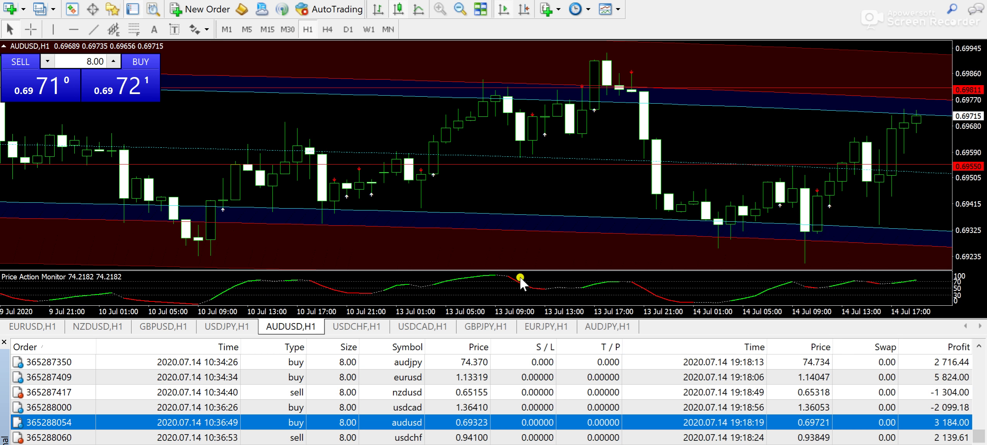
- Highlight the AUD/USD 069550 entry and 069811 target prices in the signals report
key("alt+Tab")
scroll(400, 248, "down", 10)
scroll(399, 248, "down", 15)
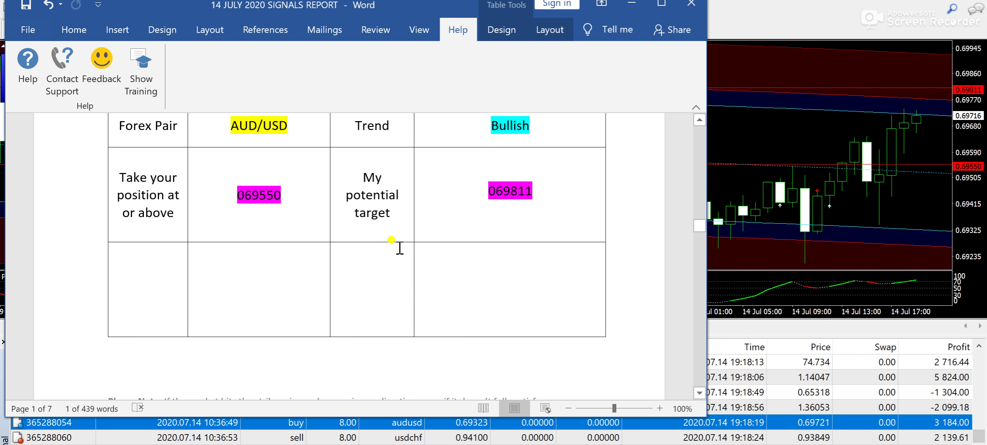
left_click_drag(226, 266, 279, 268)
left_click(491, 266)
left_click_drag(490, 266, 541, 266)
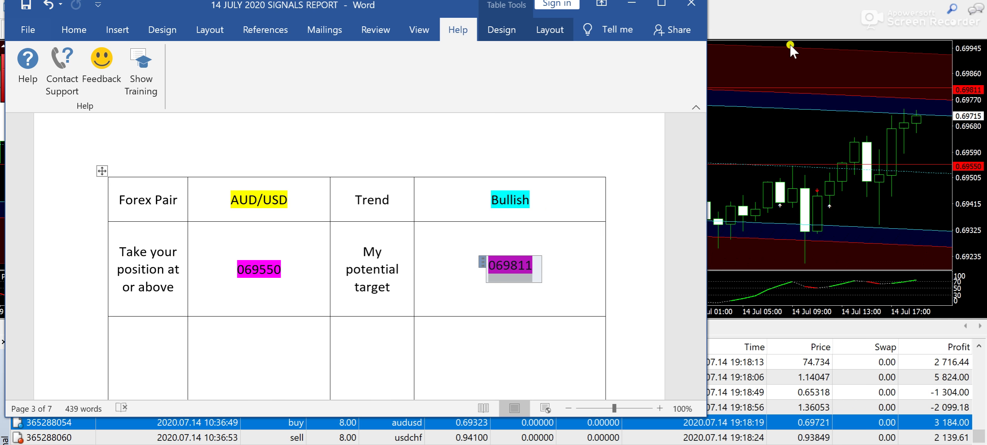
- Draw and then delete a trend line on AUDUSD, then select the closed usdchf sell trade
key("alt+Tab")
left_click(94, 30)
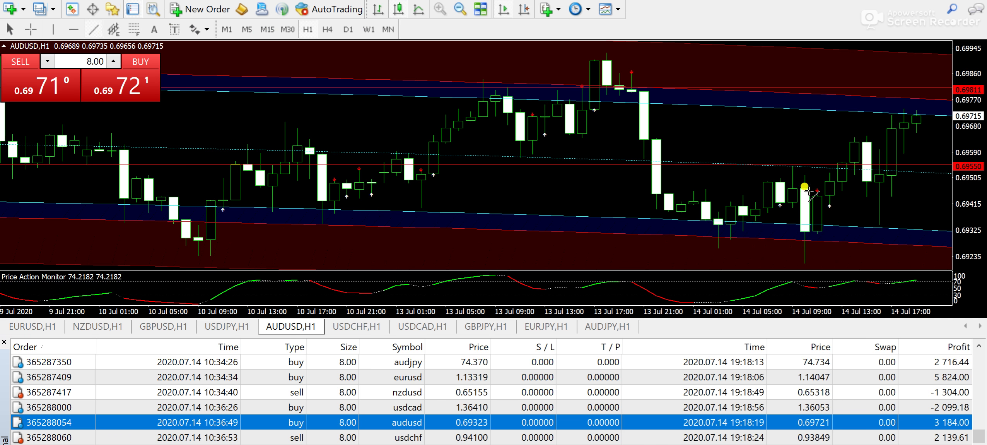
left_click_drag(831, 167, 890, 113)
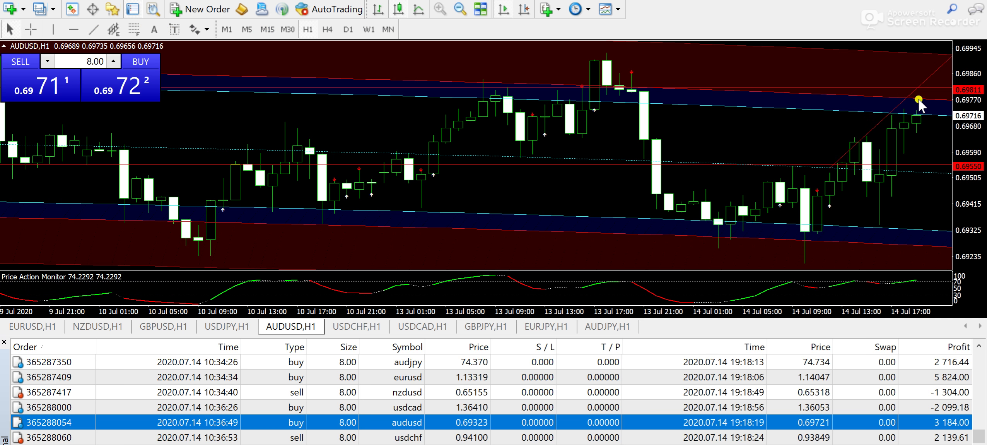
right_click(900, 108)
left_click(875, 150)
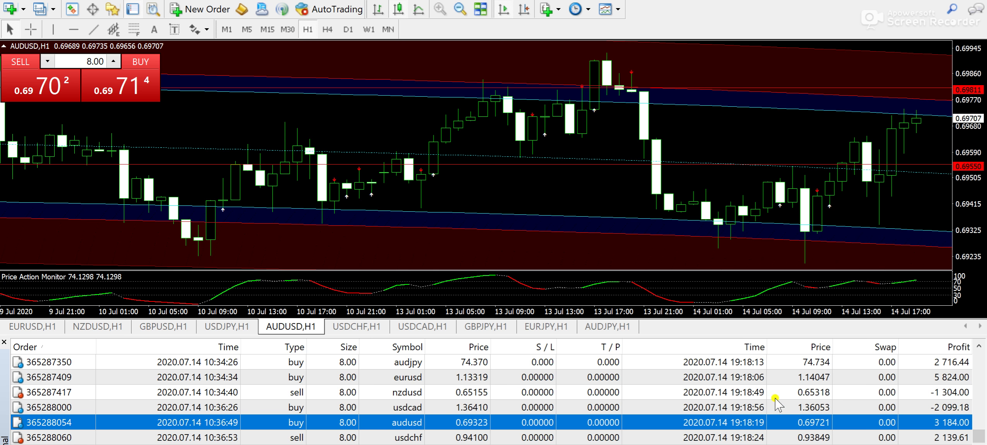
left_click(712, 438)
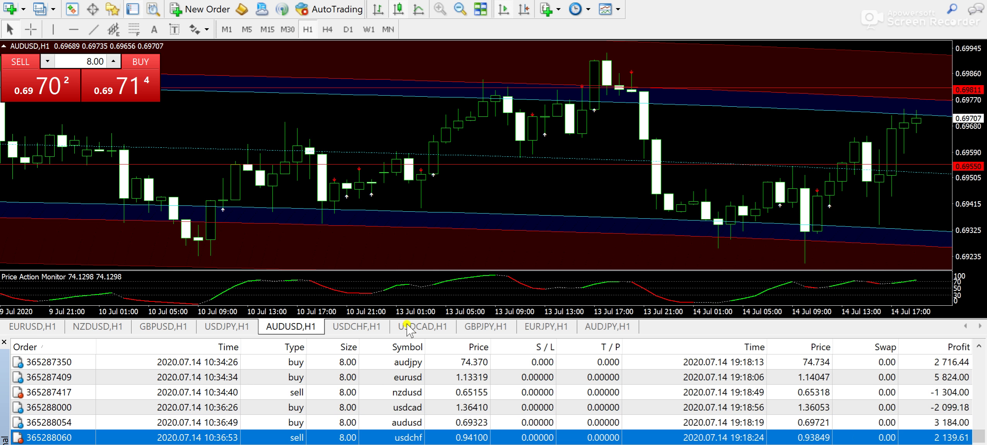
- Show the USDCHF hourly chart and highlight the 094025 entry and 093754 target in the report
left_click(378, 323)
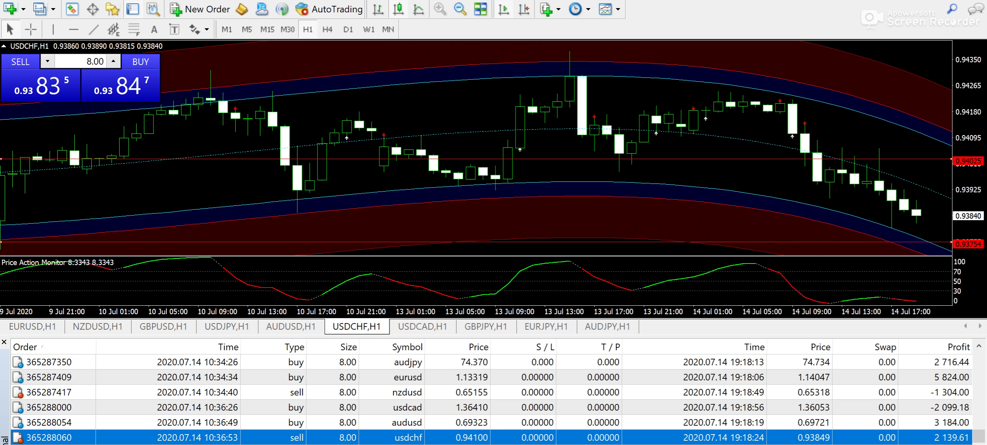
key("alt+Tab")
scroll(365, 254, "down", 10)
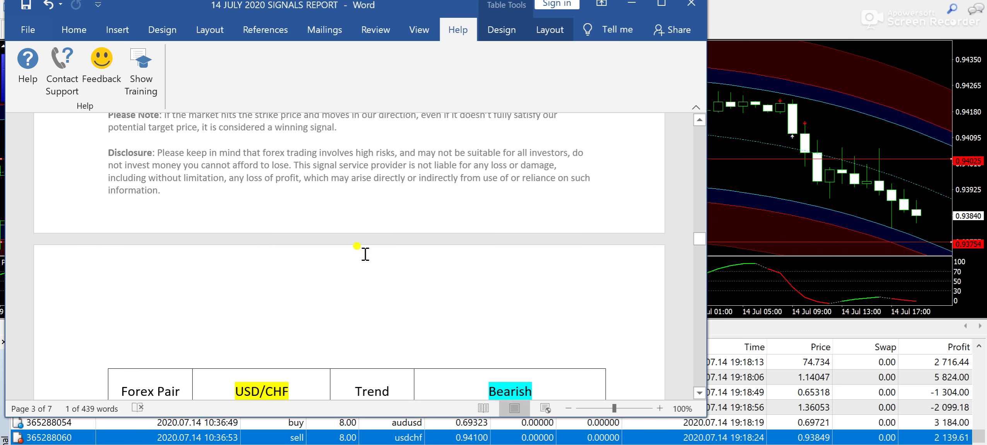
scroll(365, 254, "down", 5)
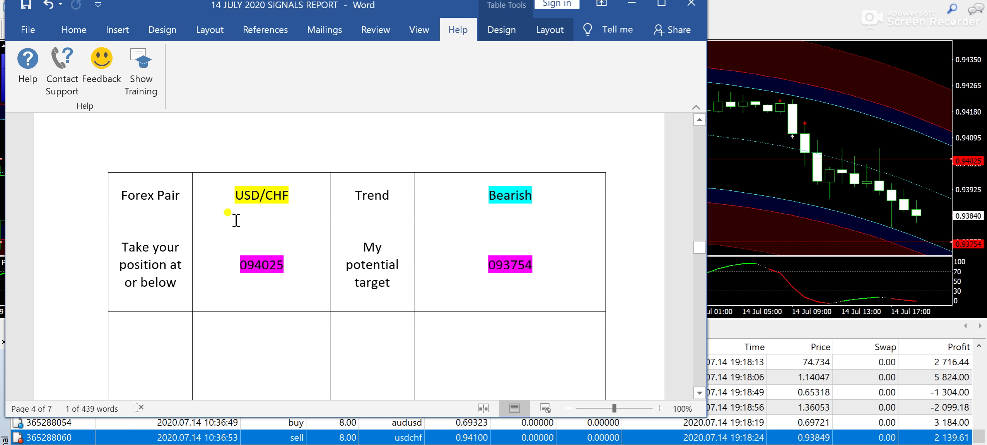
double_click(230, 260)
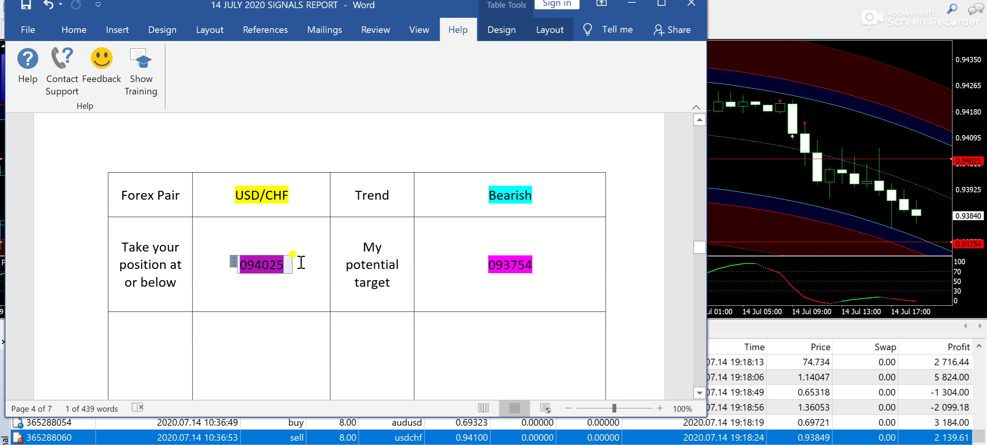
left_click(472, 260)
left_click_drag(472, 260, 538, 260)
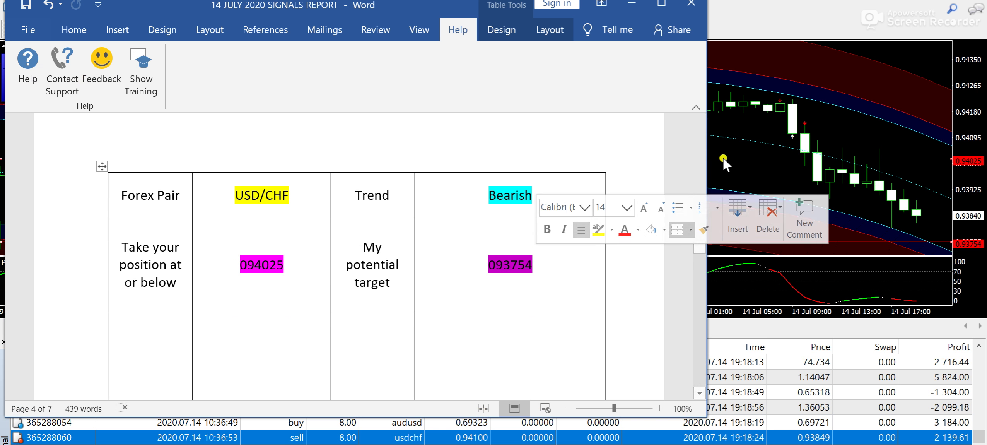
- Draw a trend line on the USDCHF chart sloping down toward the latest candles
left_click(814, 117)
left_click(94, 29)
left_click_drag(829, 153, 899, 215)
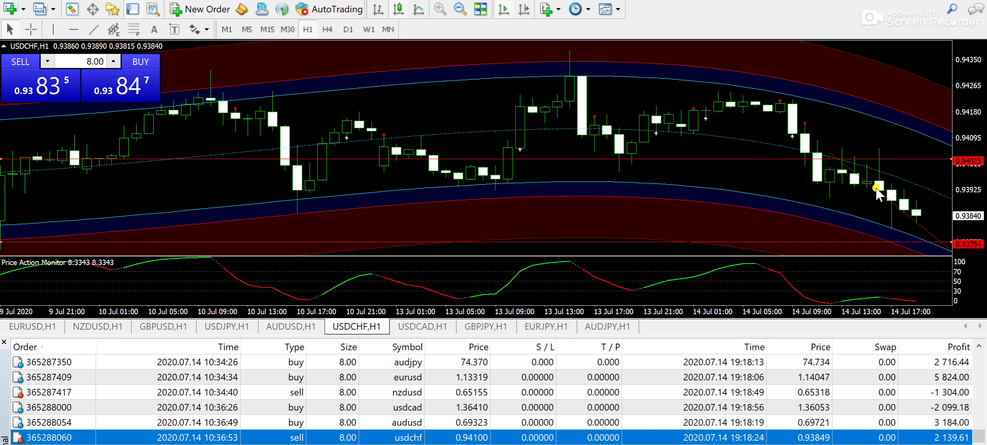
left_click(876, 194)
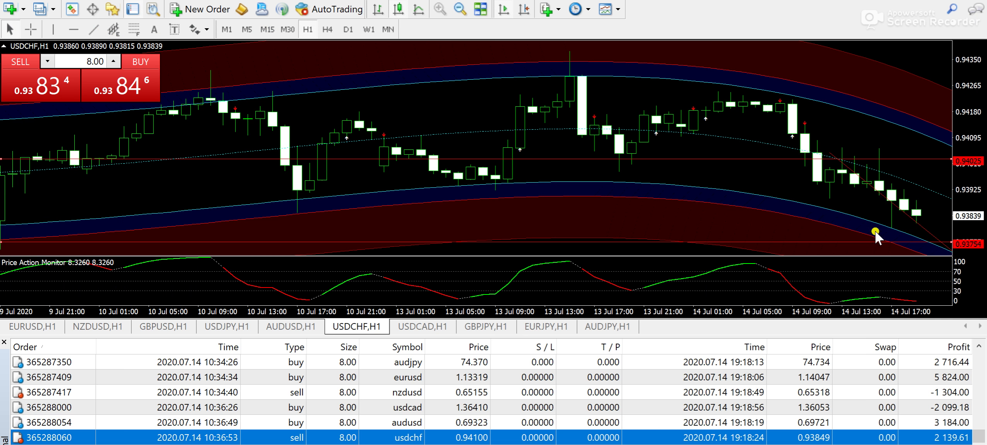
- Delete the USDCHF trend line and the 0.94025 and 0.93754 horizontal lines
right_click(881, 193)
left_click(880, 240)
right_click(910, 166)
left_click(832, 210)
right_click(930, 241)
left_click(834, 285)
left_click(93, 29)
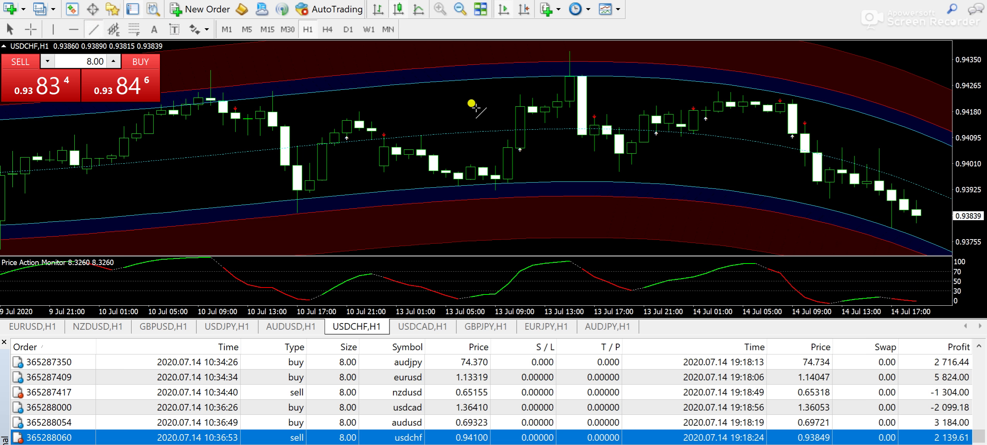
mouse_move(297, 212)
left_mouse_down()
mouse_move(464, 116)
mouse_move(480, 122)
left_mouse_up()
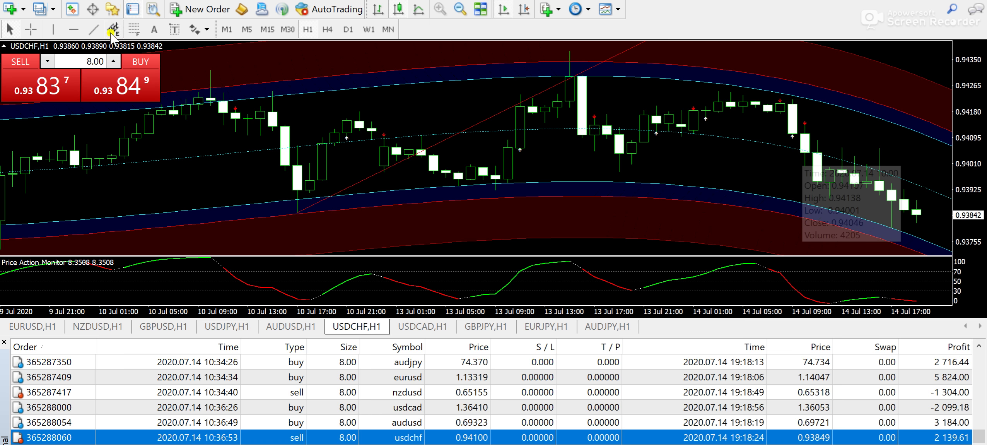
mouse_move(807, 155)
left_mouse_down()
mouse_move(831, 190)
mouse_move(866, 211)
mouse_move(860, 200)
left_mouse_up()
right_click(859, 200)
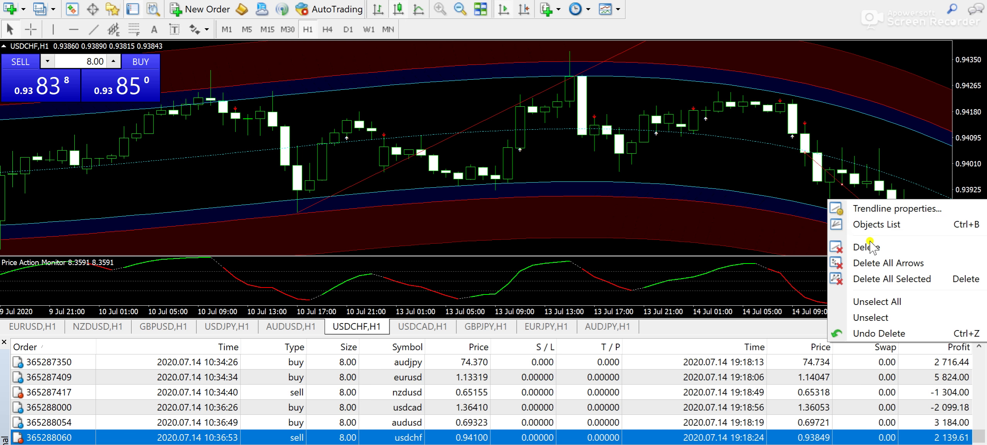
left_click(870, 245)
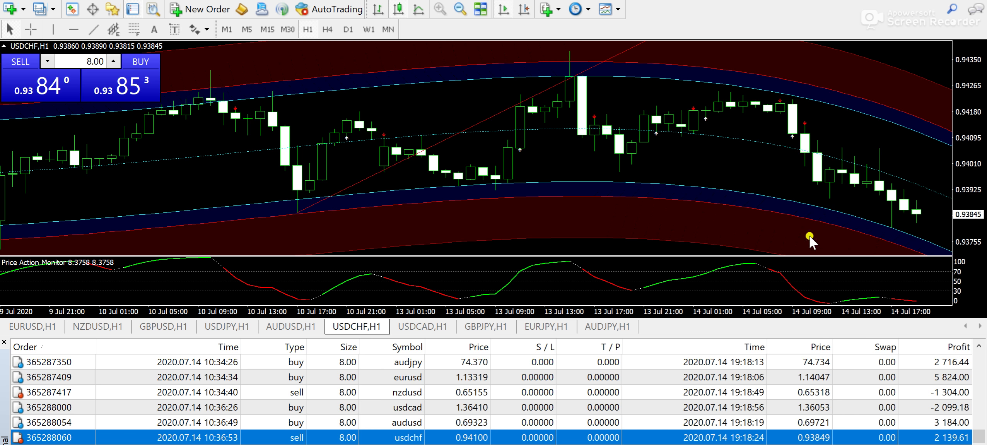
right_click(589, 69)
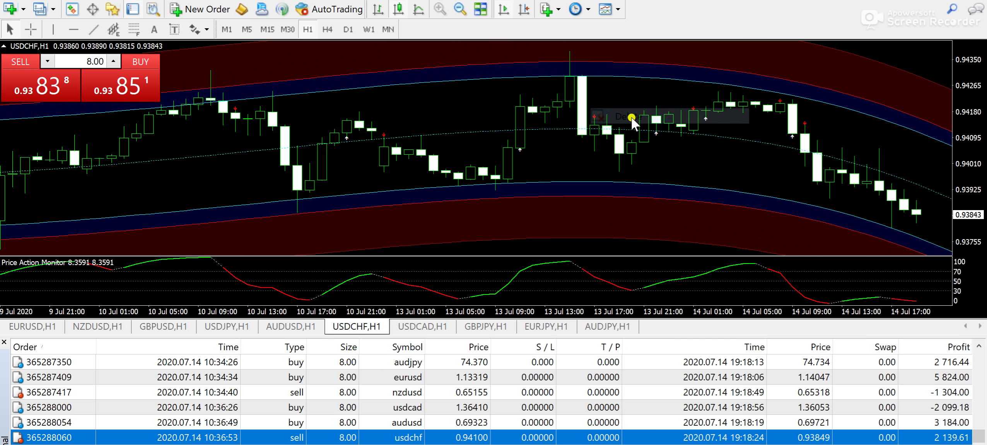
- Open the 200forexpips promo image in Photos, glance at the report, then return to the image
mouse_move(753, 444)
left_click(829, 430)
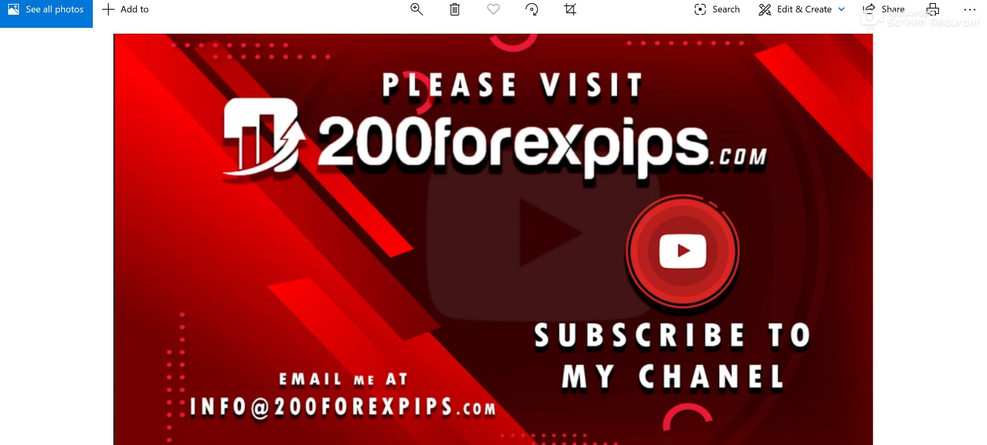
key("alt+Tab")
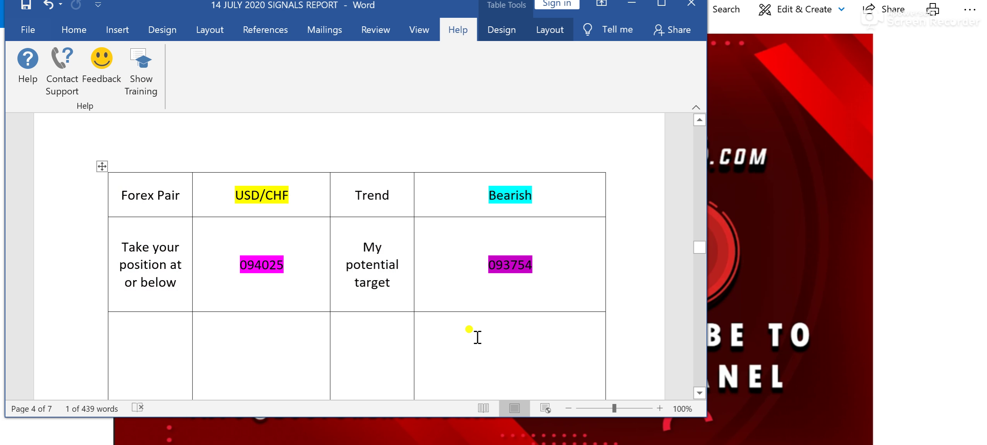
scroll(477, 337, "down", 1)
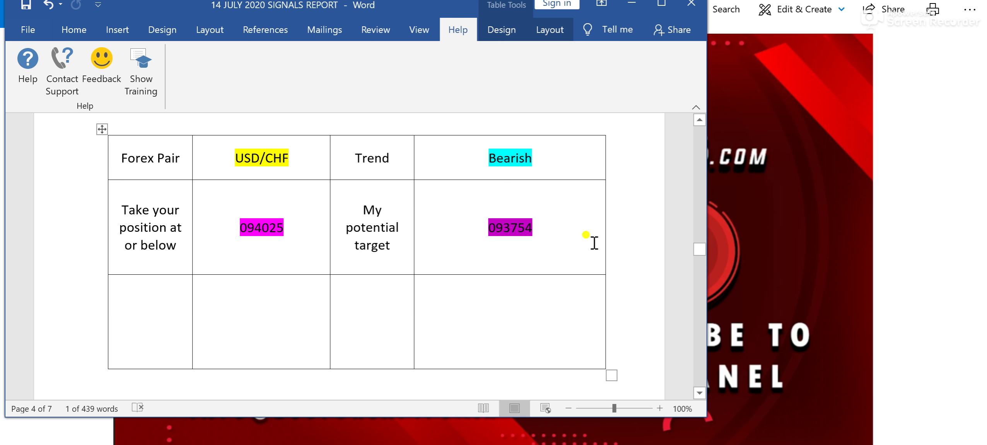
left_click(748, 188)
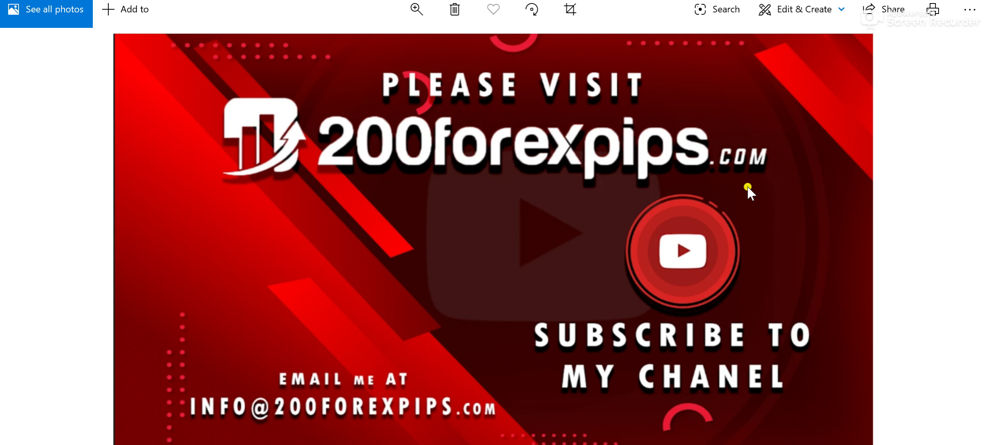